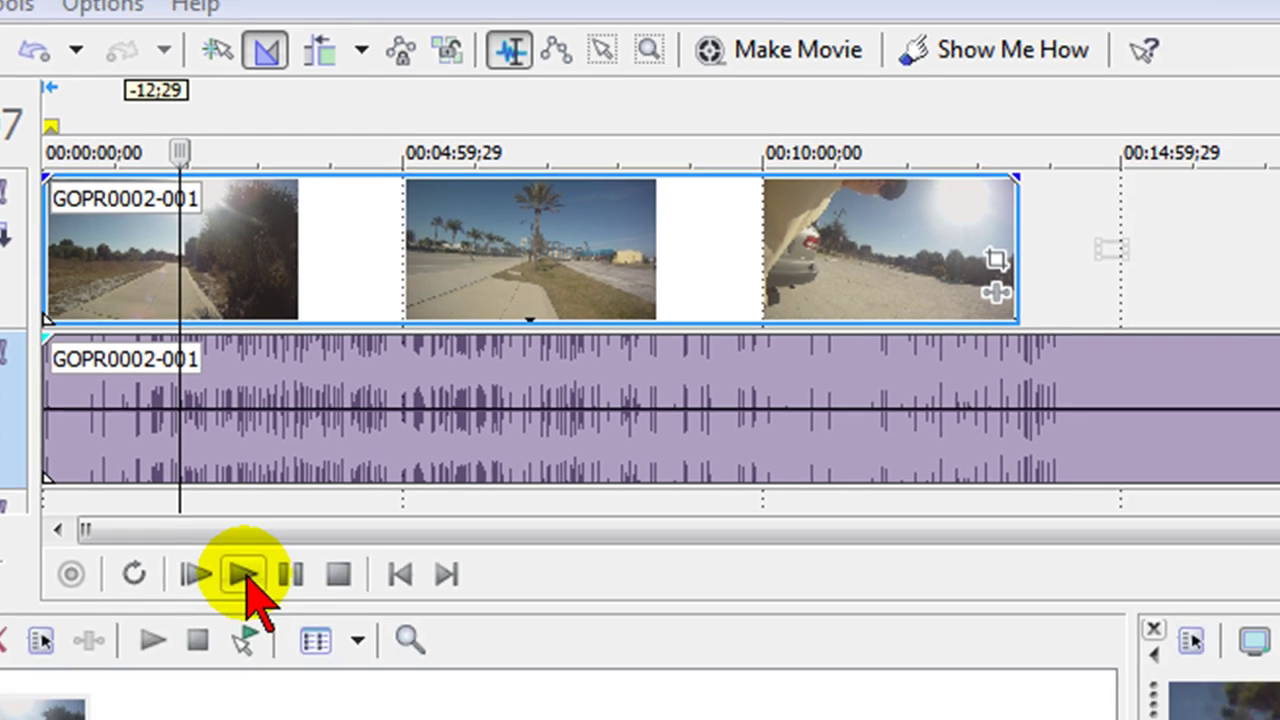
Step: Play the noisegate project briefly to hear the Voice track's audio, then stop playback
left_click(364, 680)
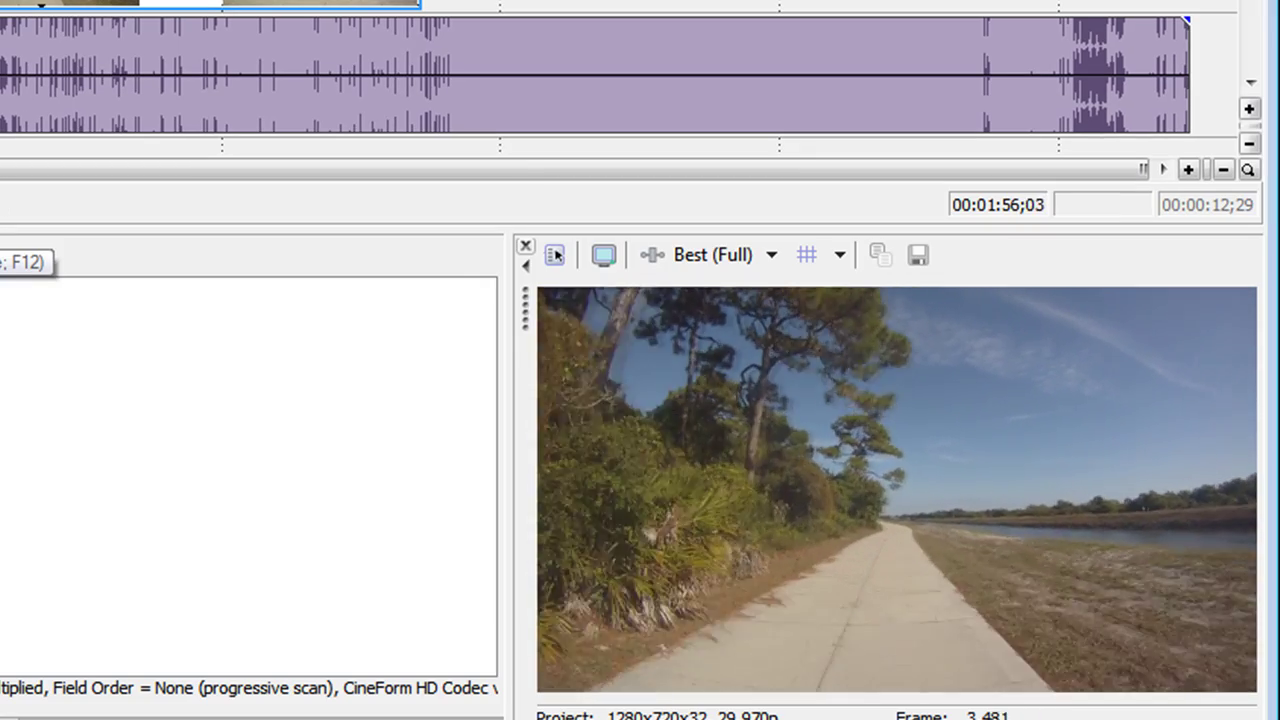
key("space")
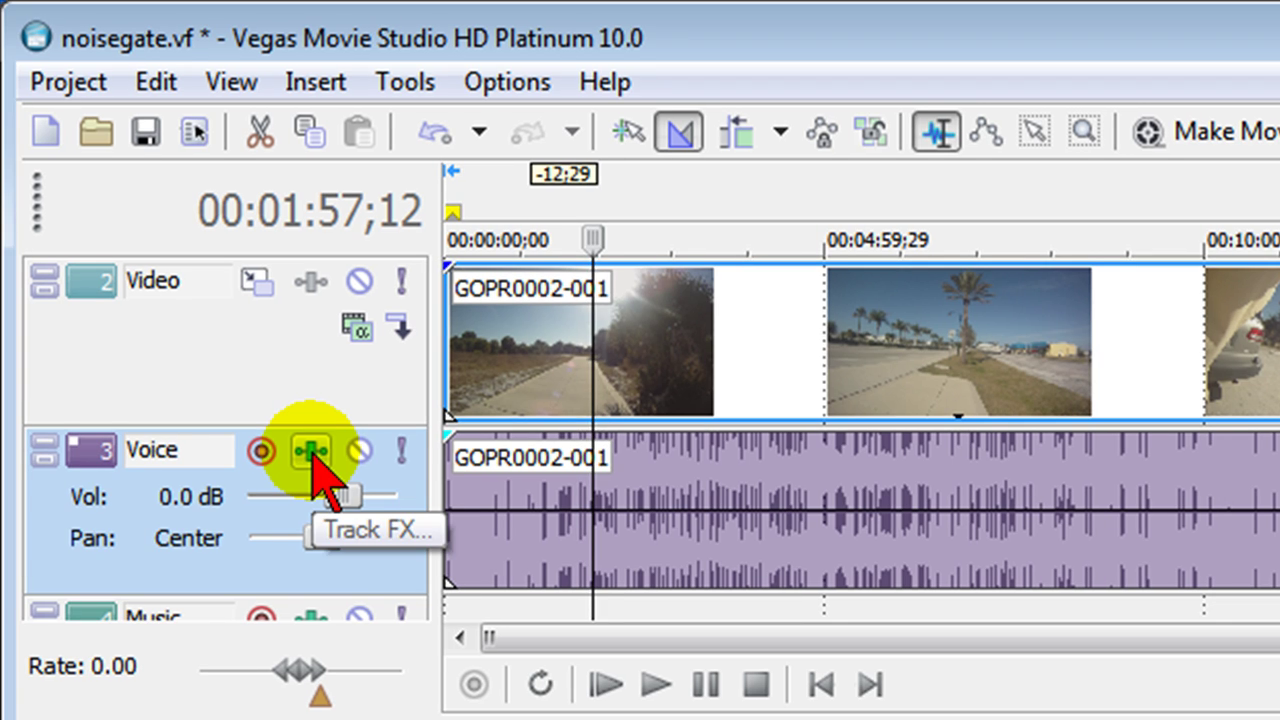
Step: Open the Voice track's FX chain and inspect the Track EQ and Track Compressor settings
left_click(313, 455)
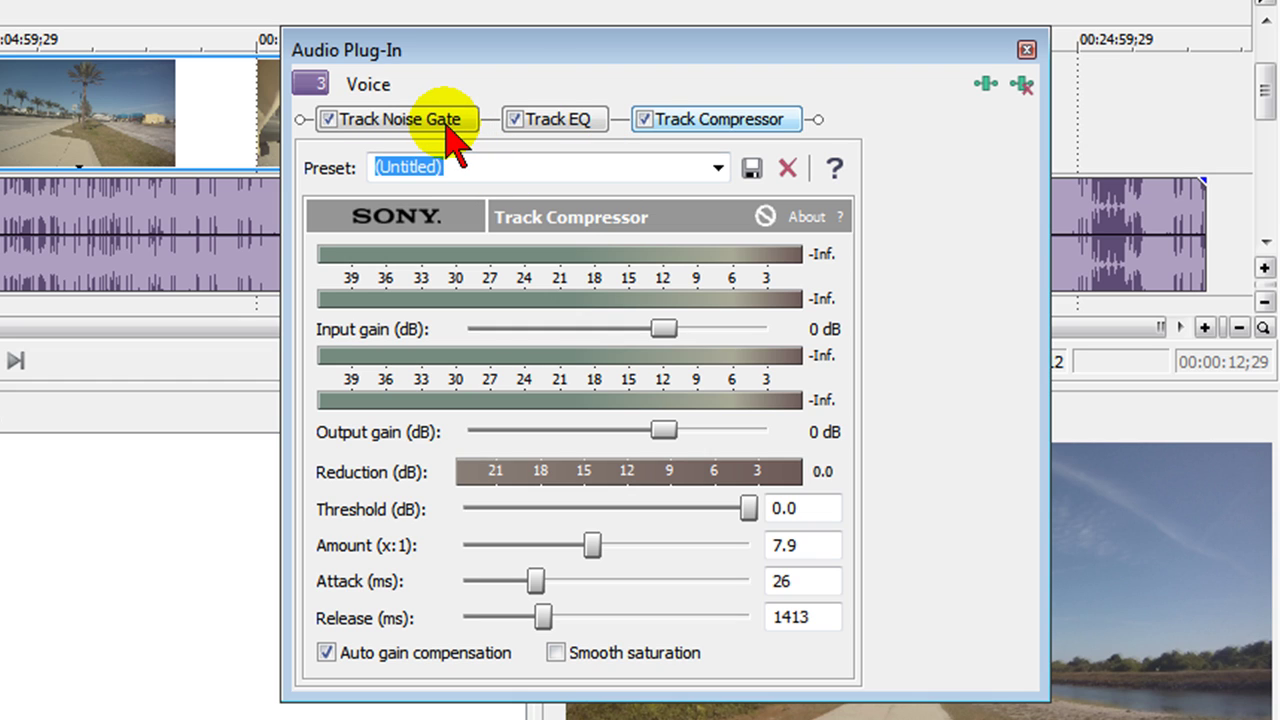
left_click(560, 120)
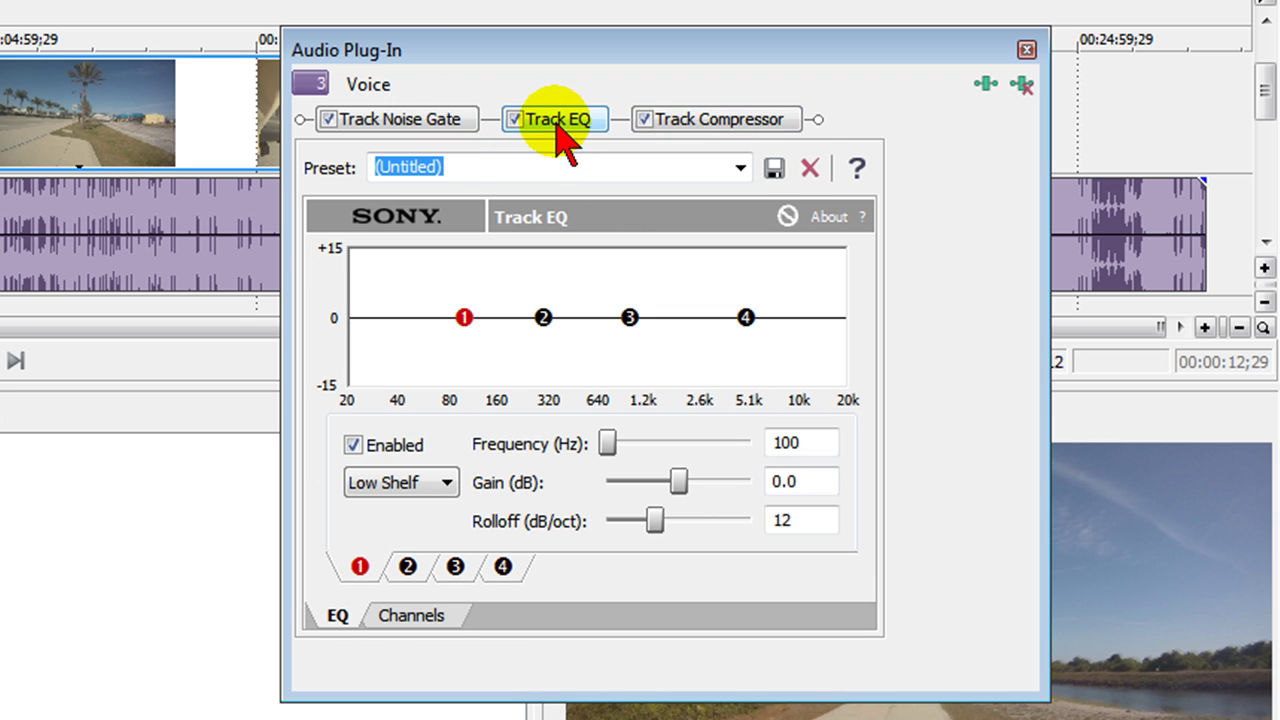
left_click(694, 123)
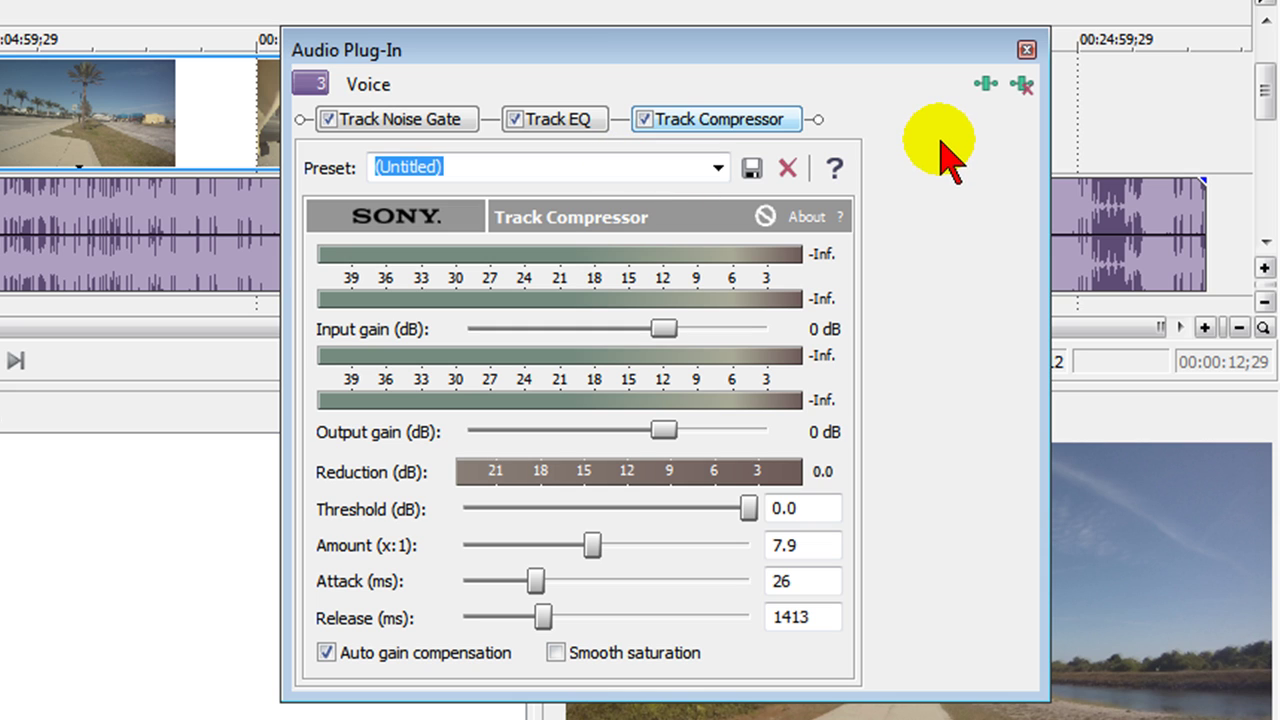
Step: Add the FLOORFISH VST plug-in to the Voice track's effects chain
left_click(985, 84)
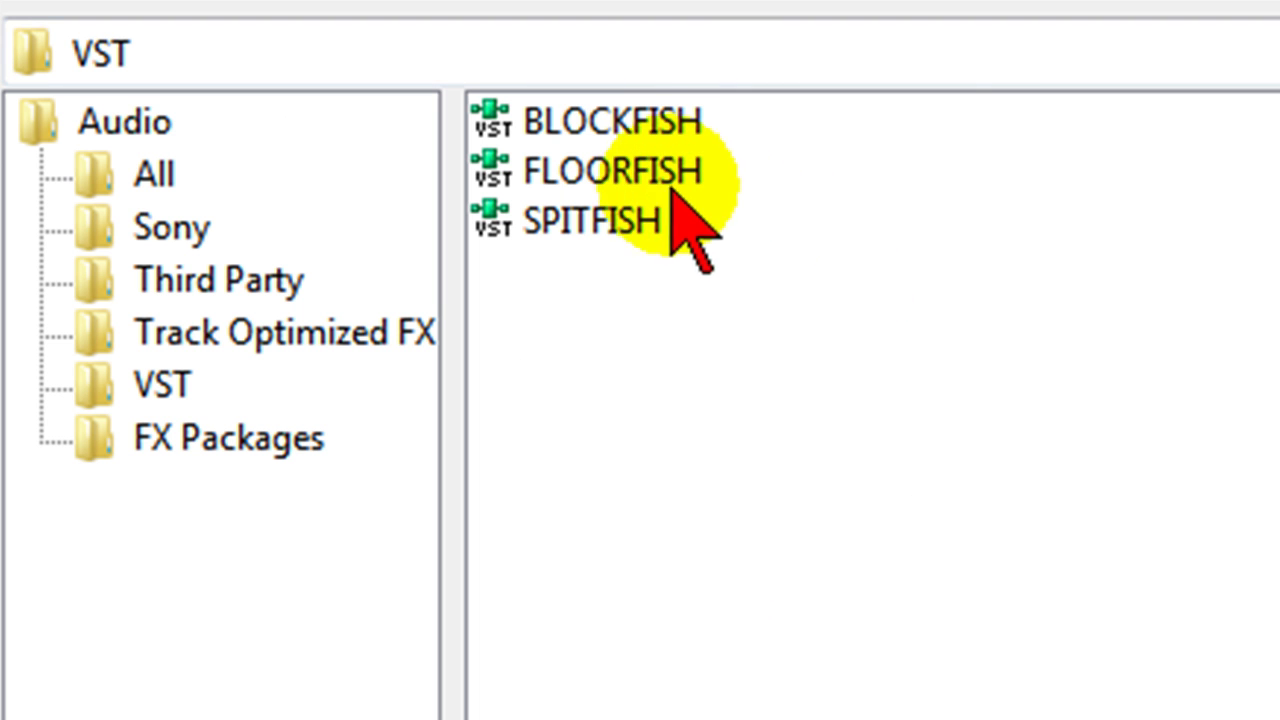
left_click(655, 172)
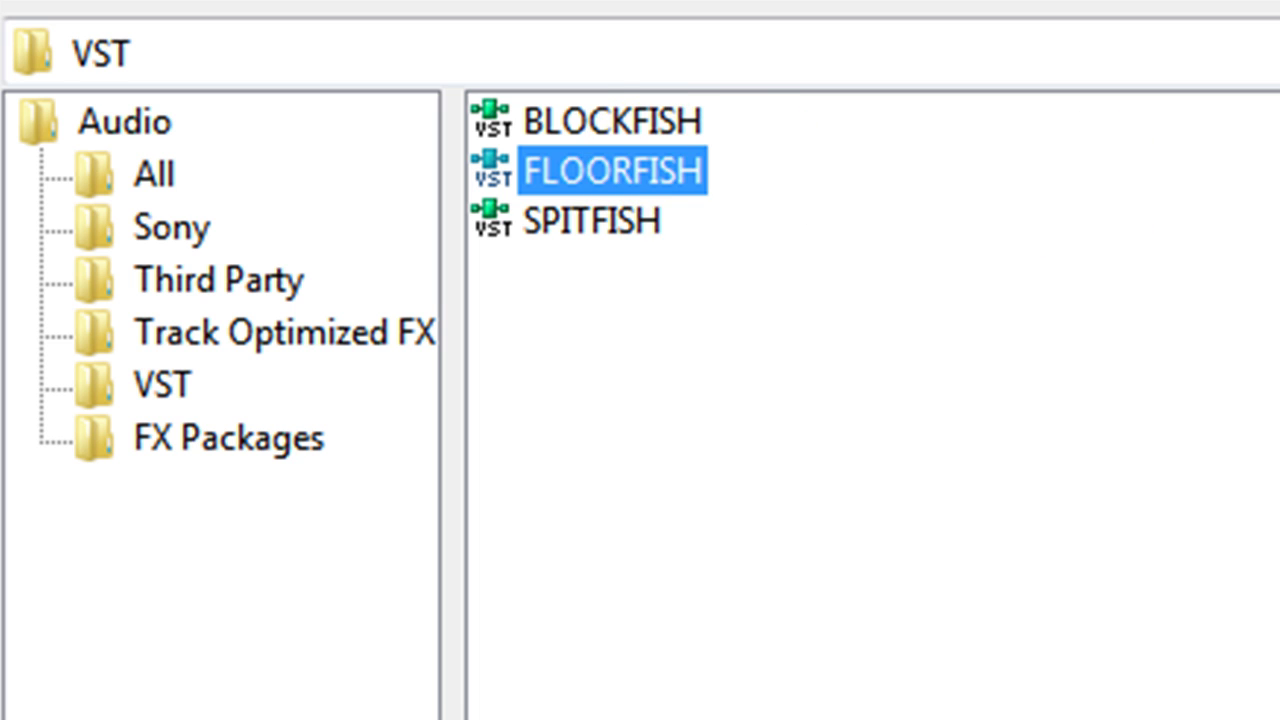
key("Return")
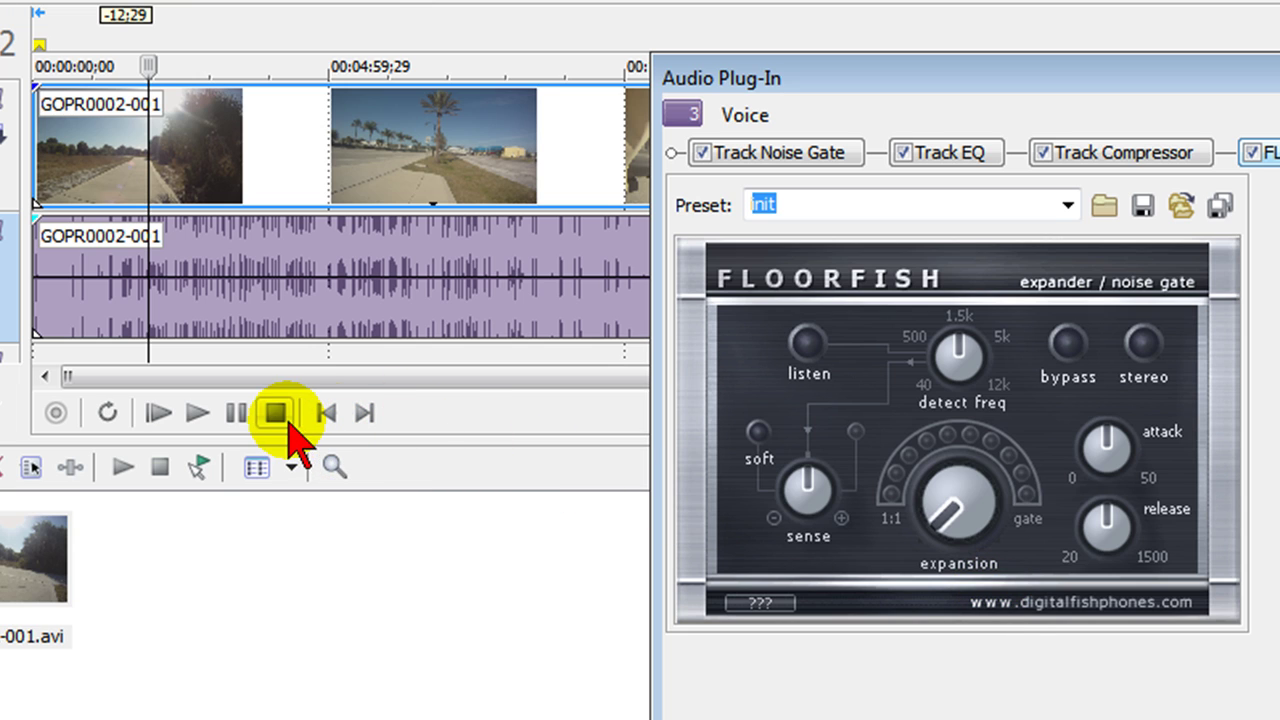
Step: During playback, enable FLOORFISH listen, raise detect frequency and expansion, and compare with bypass toggled
left_click(198, 415)
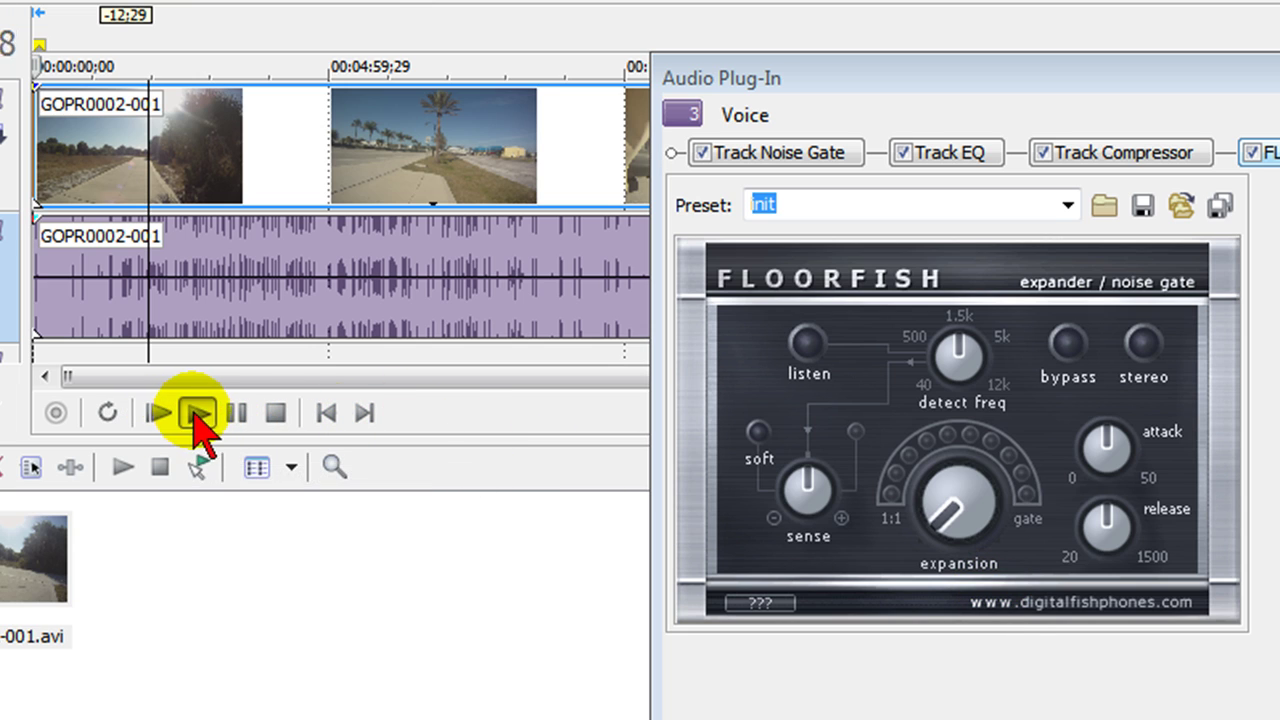
left_click(806, 345)
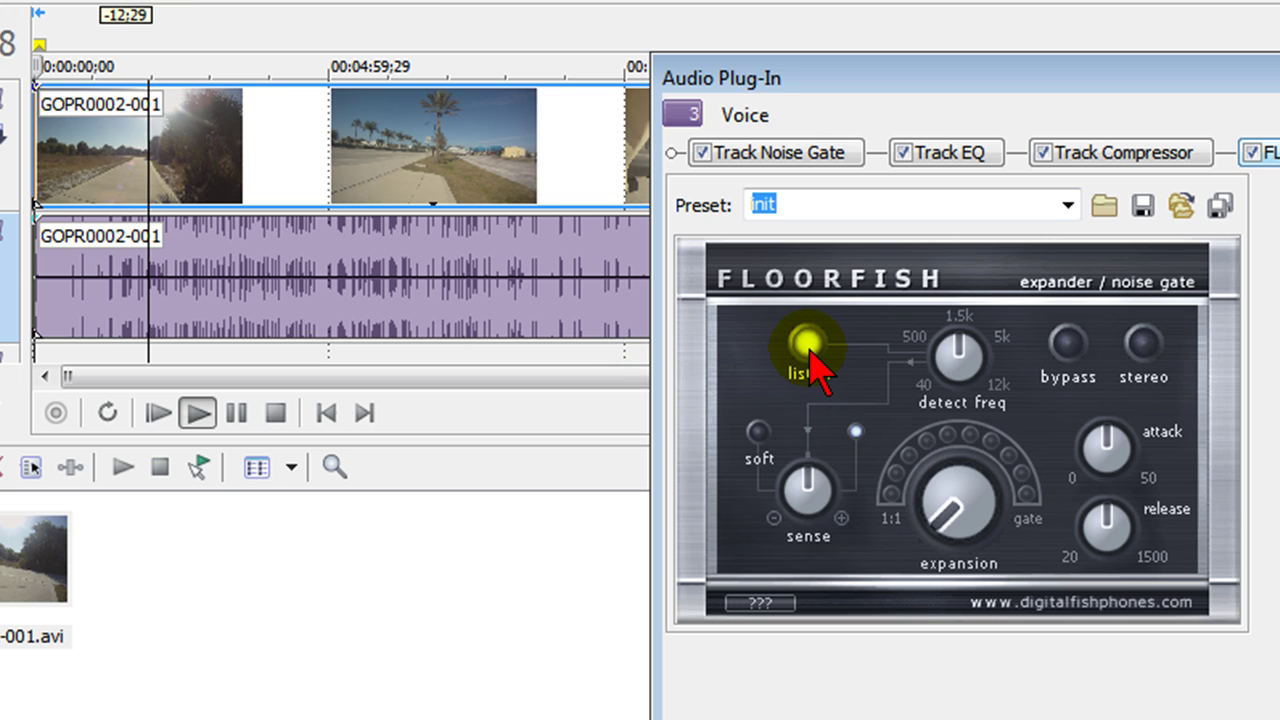
left_click_drag(966, 352, 1042, 410)
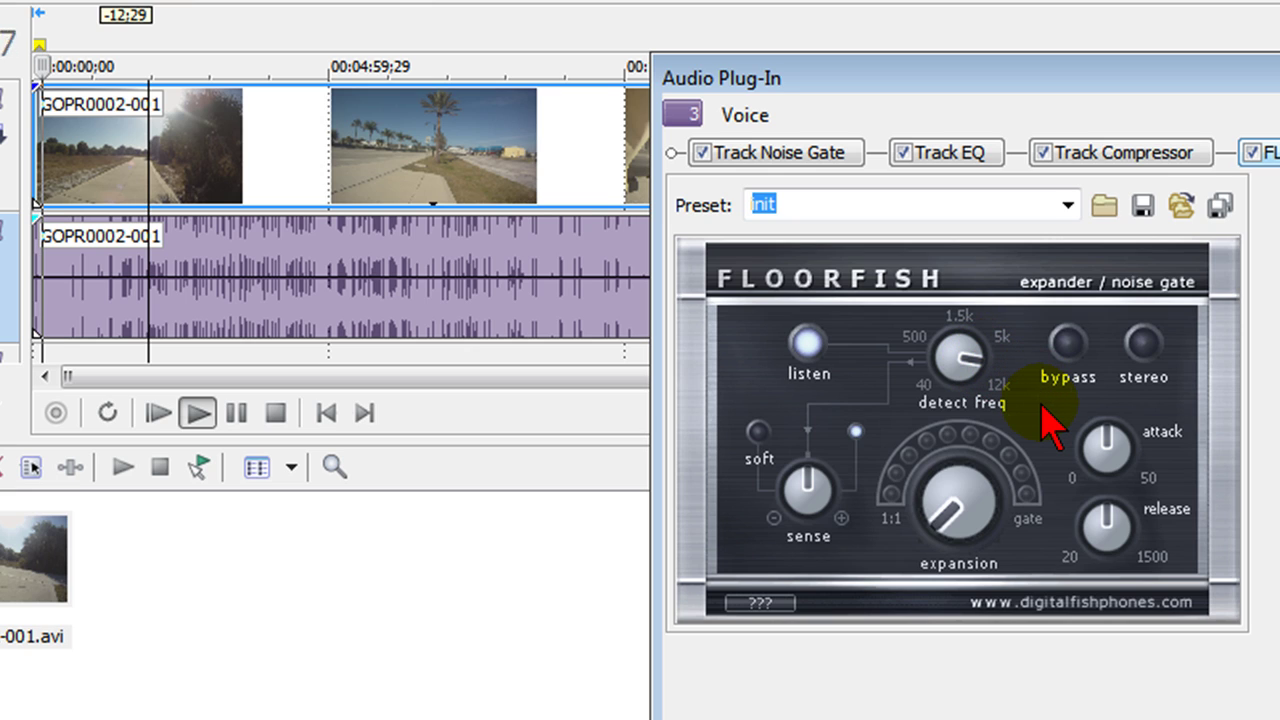
left_click_drag(910, 462, 928, 588)
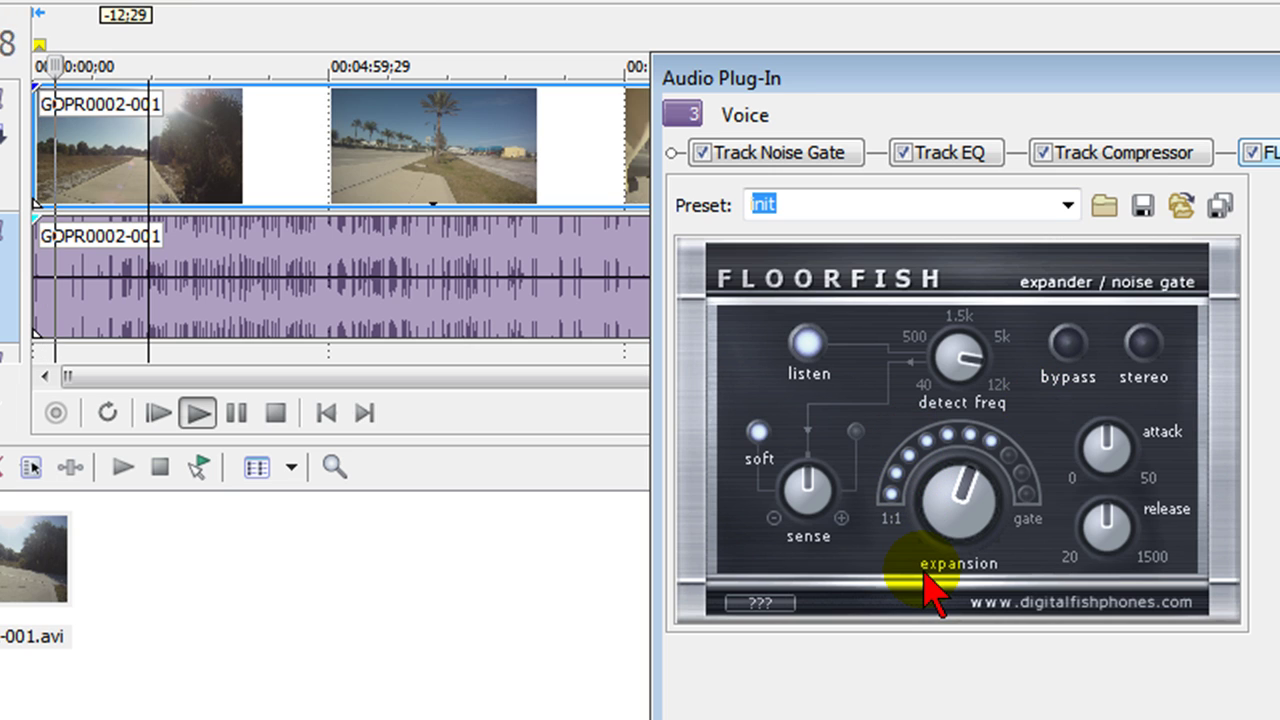
left_click(1250, 153)
left_click(1252, 153)
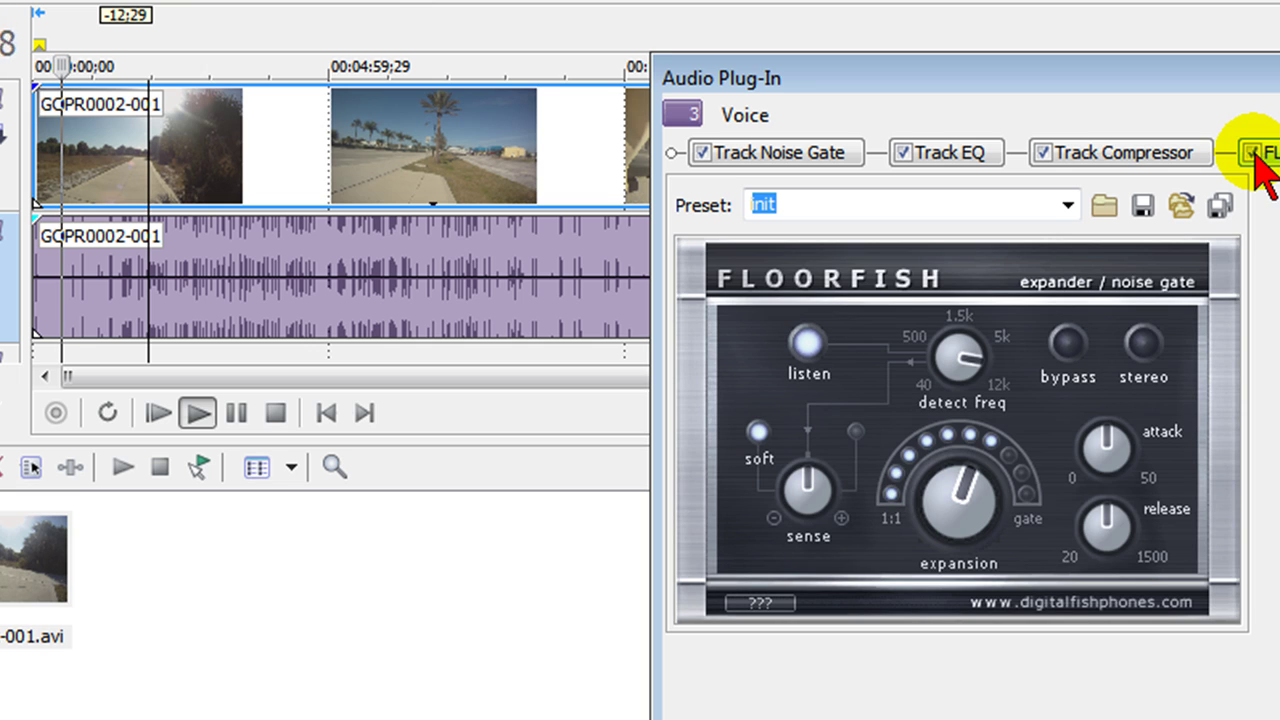
left_click(1253, 154)
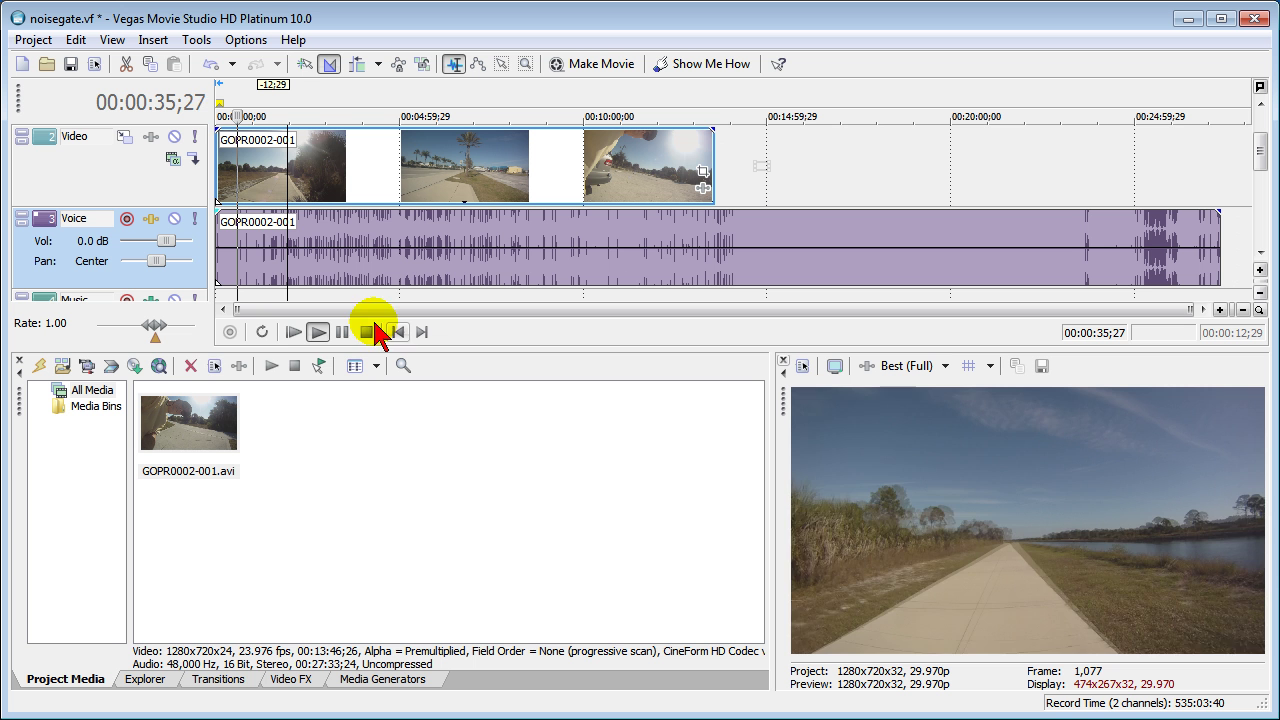
left_click(341, 332)
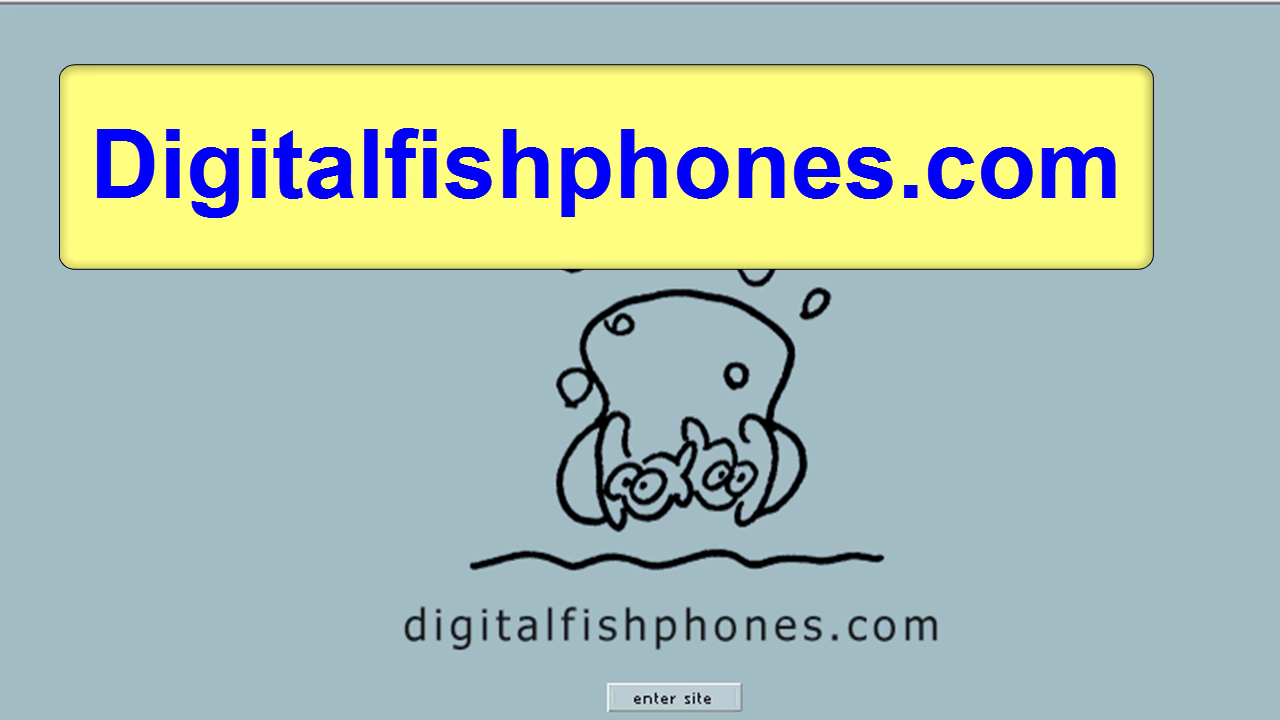
Step: Enter the digitalfishphones.com site to reach its free audio plugins page
left_click(670, 700)
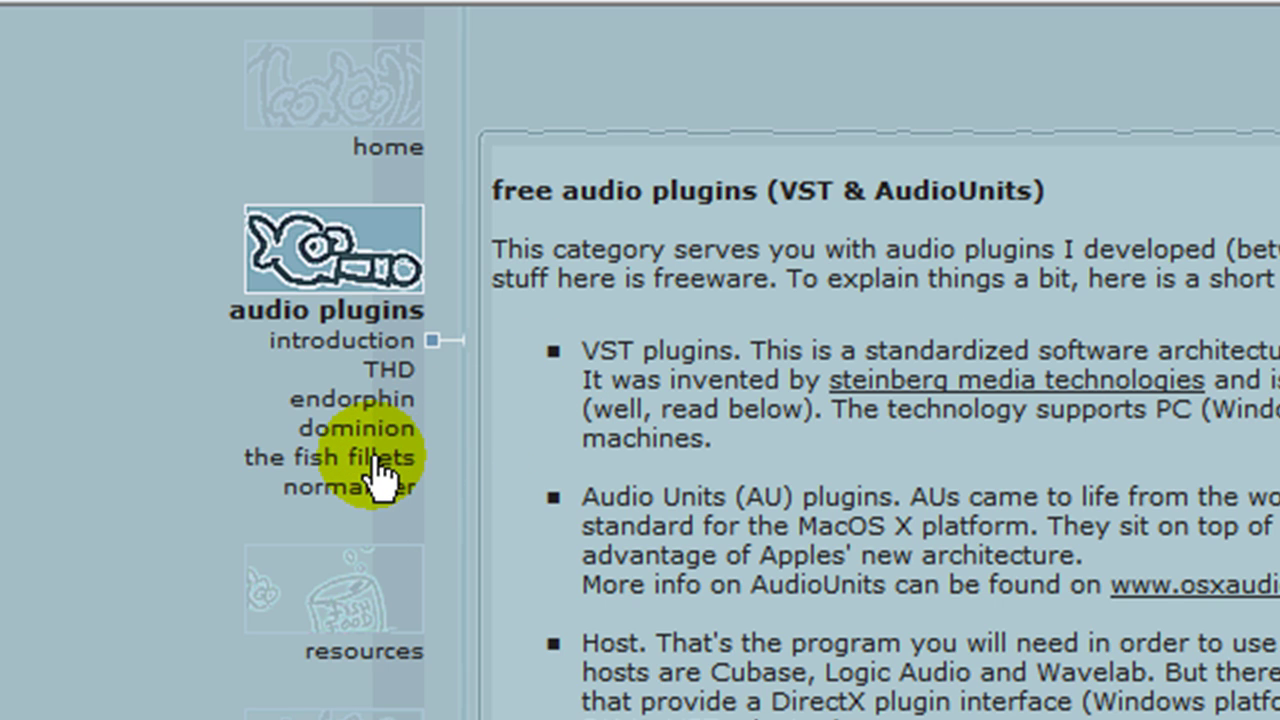
Step: Download and save the fish fillets PC (Win) version 1.1 zip from its plug-in page
left_click(374, 460)
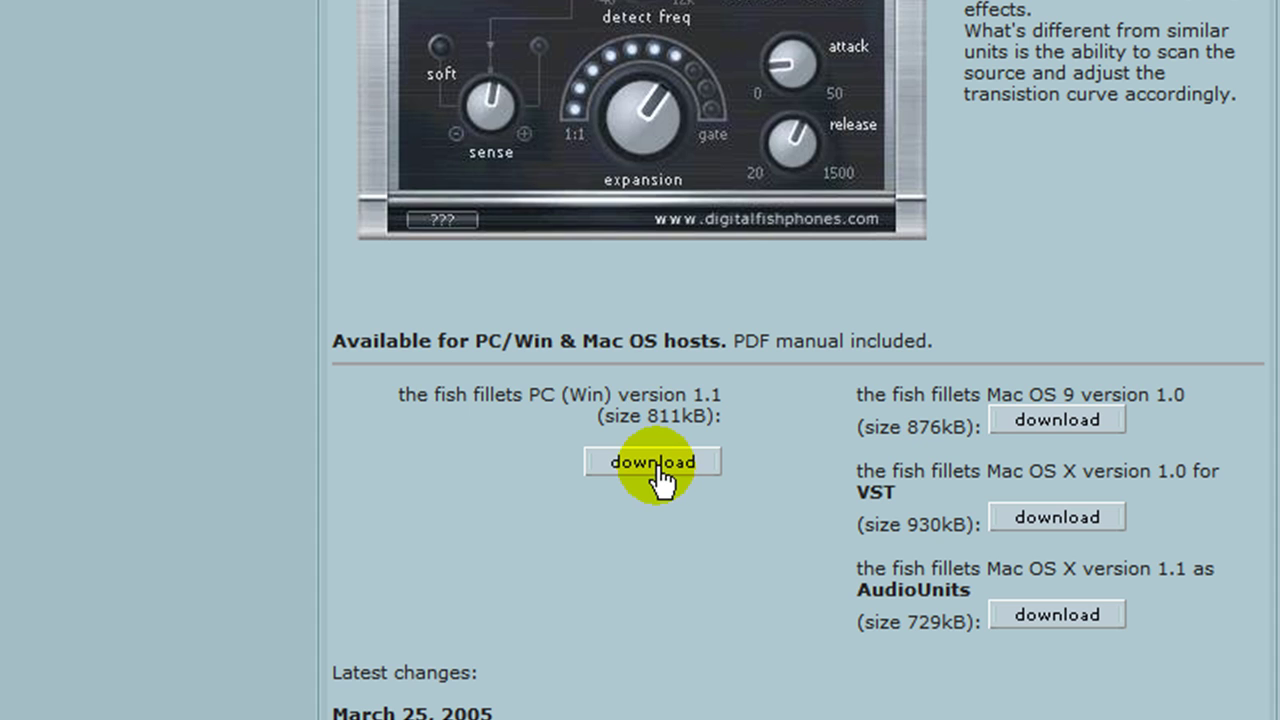
left_click(655, 463)
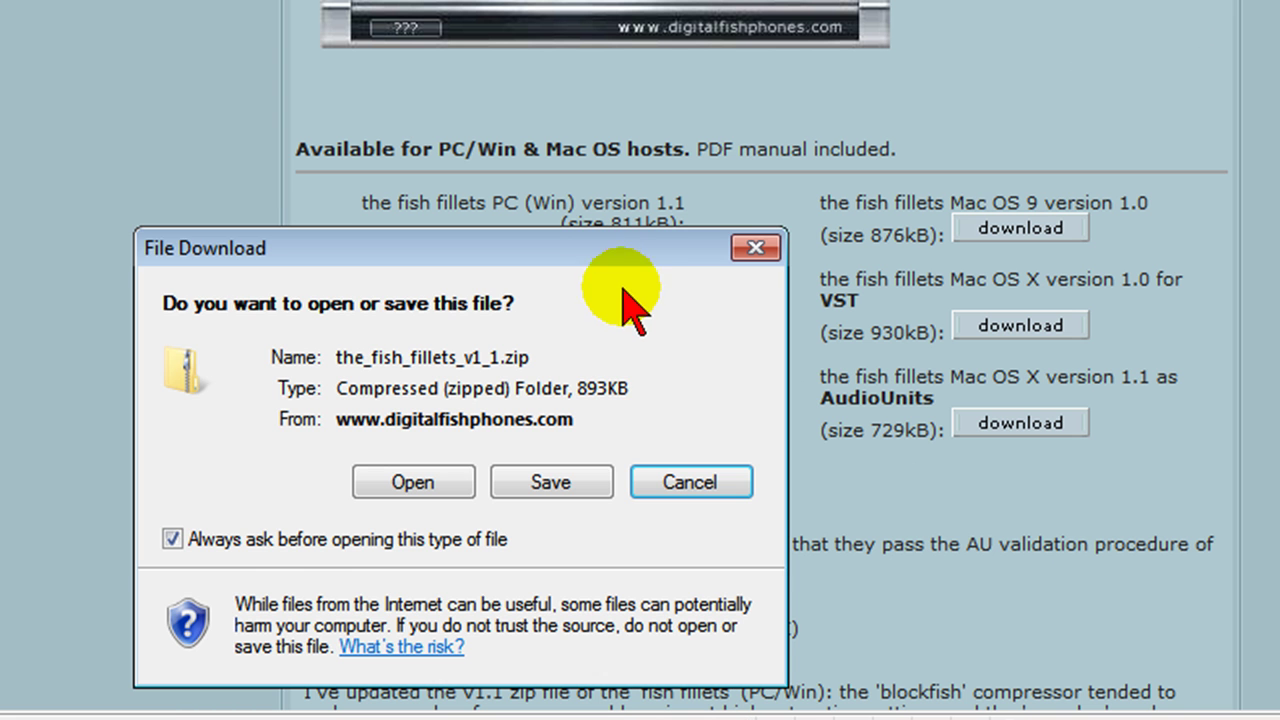
left_click(560, 483)
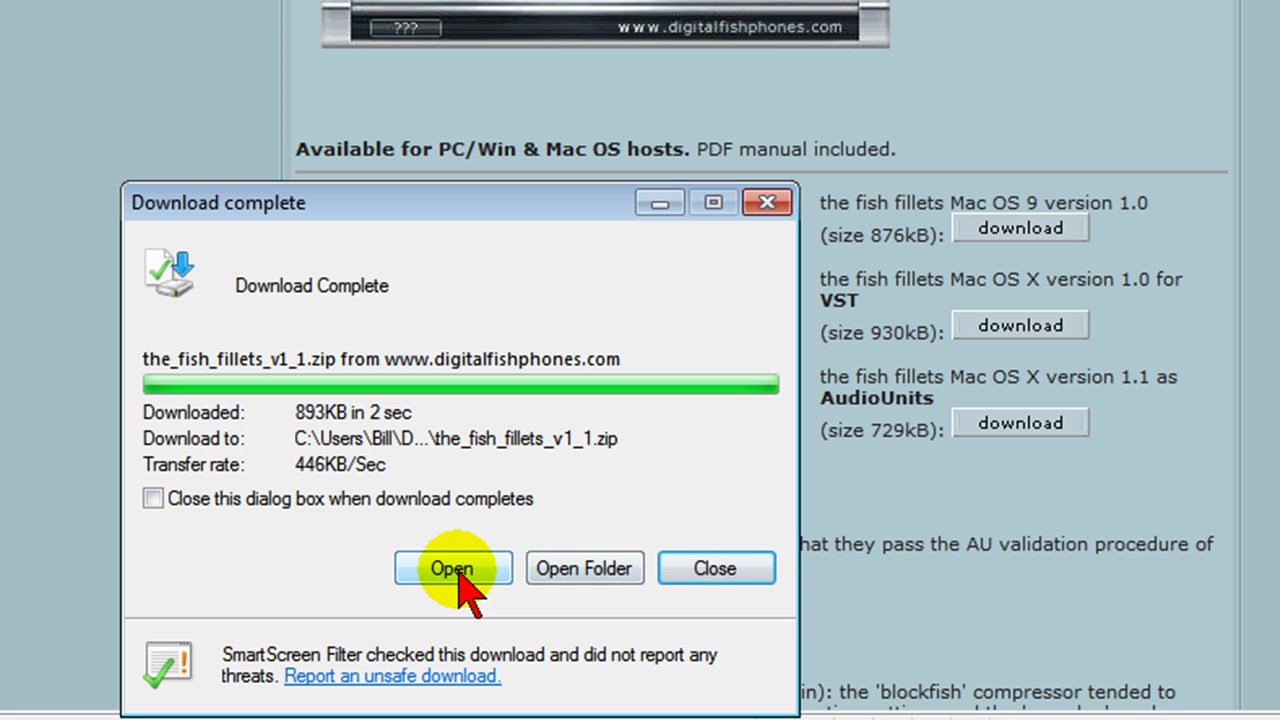
Step: Extract the_fish_fillets_v1_1.zip to its suggested folder
left_click(570, 572)
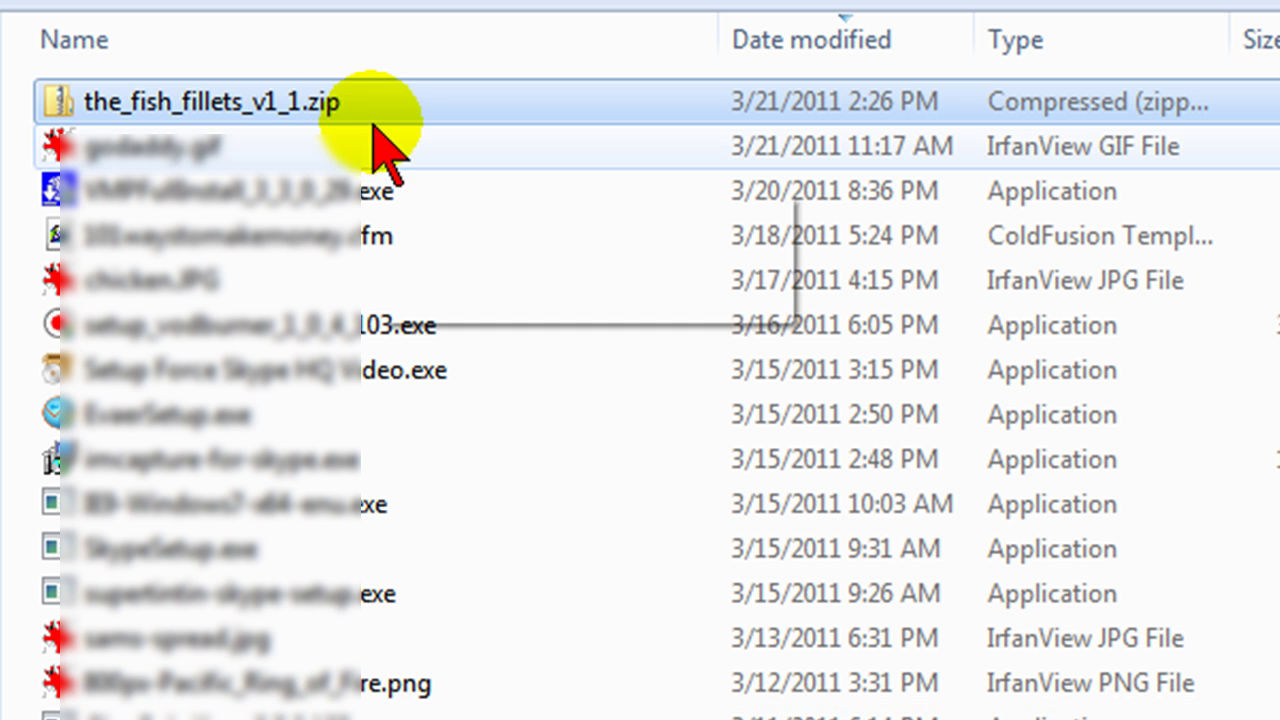
double_click(315, 102)
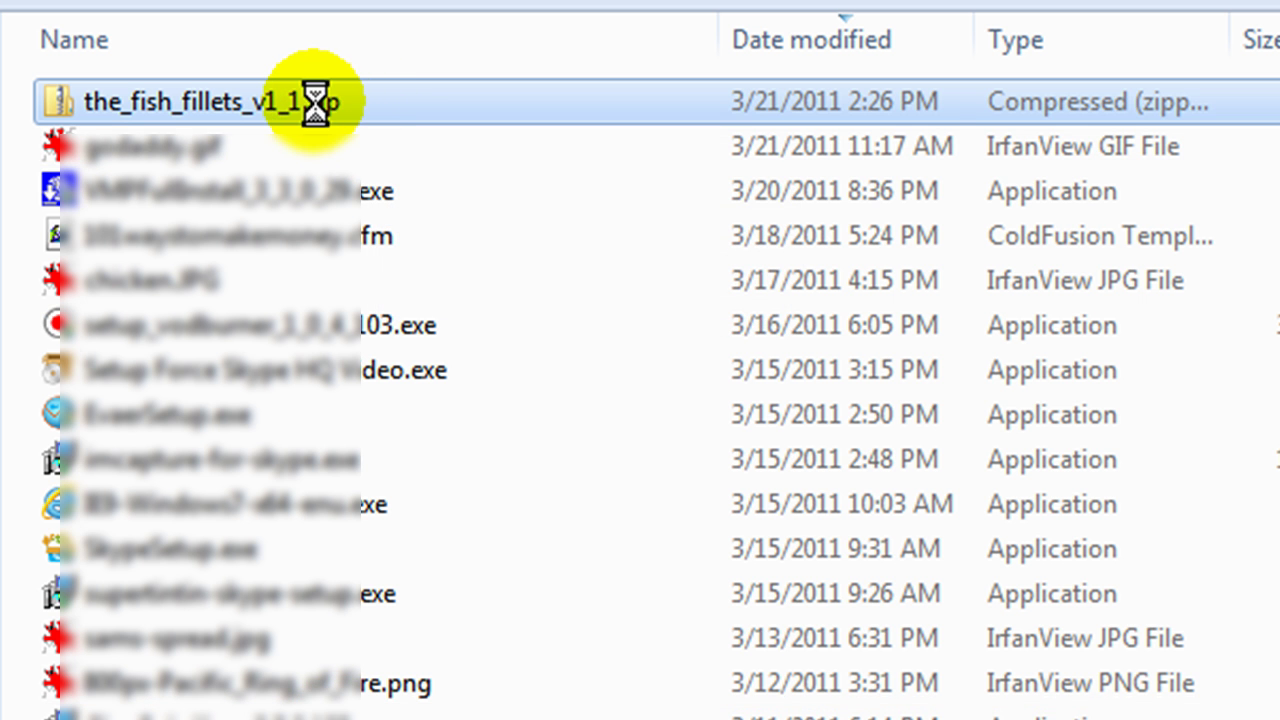
right_click(315, 102)
left_click(478, 244)
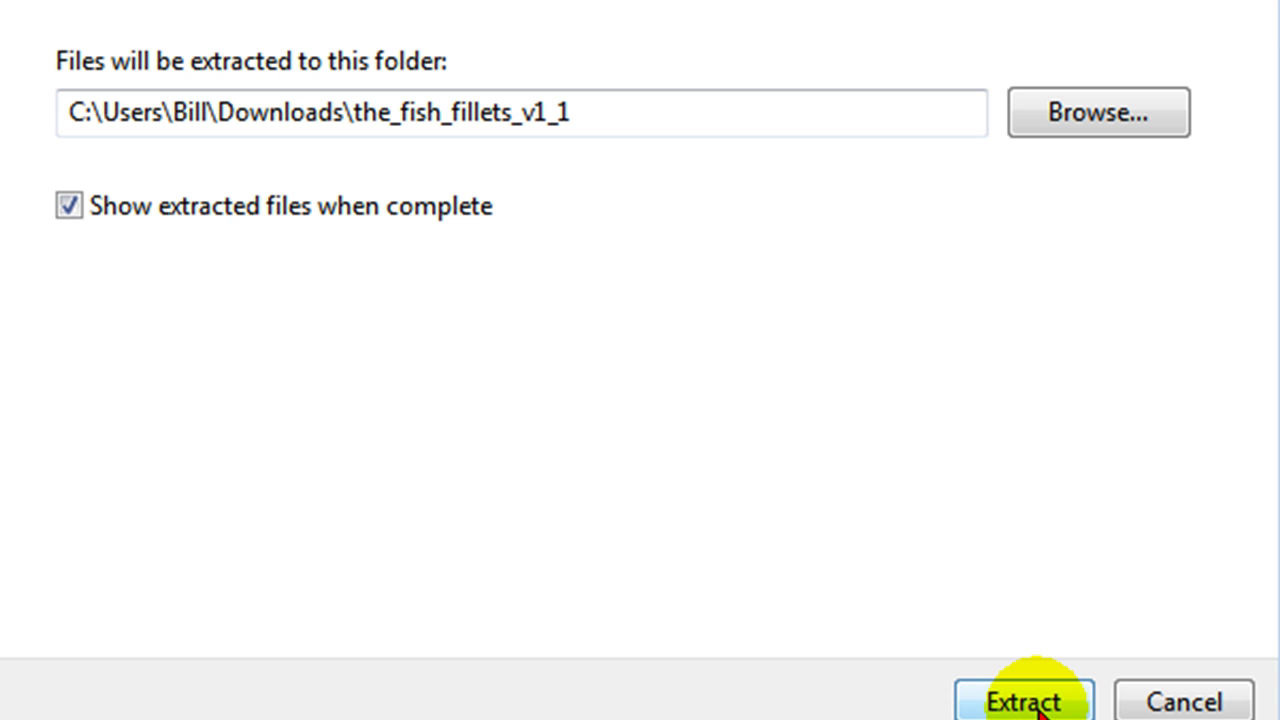
left_click(1030, 702)
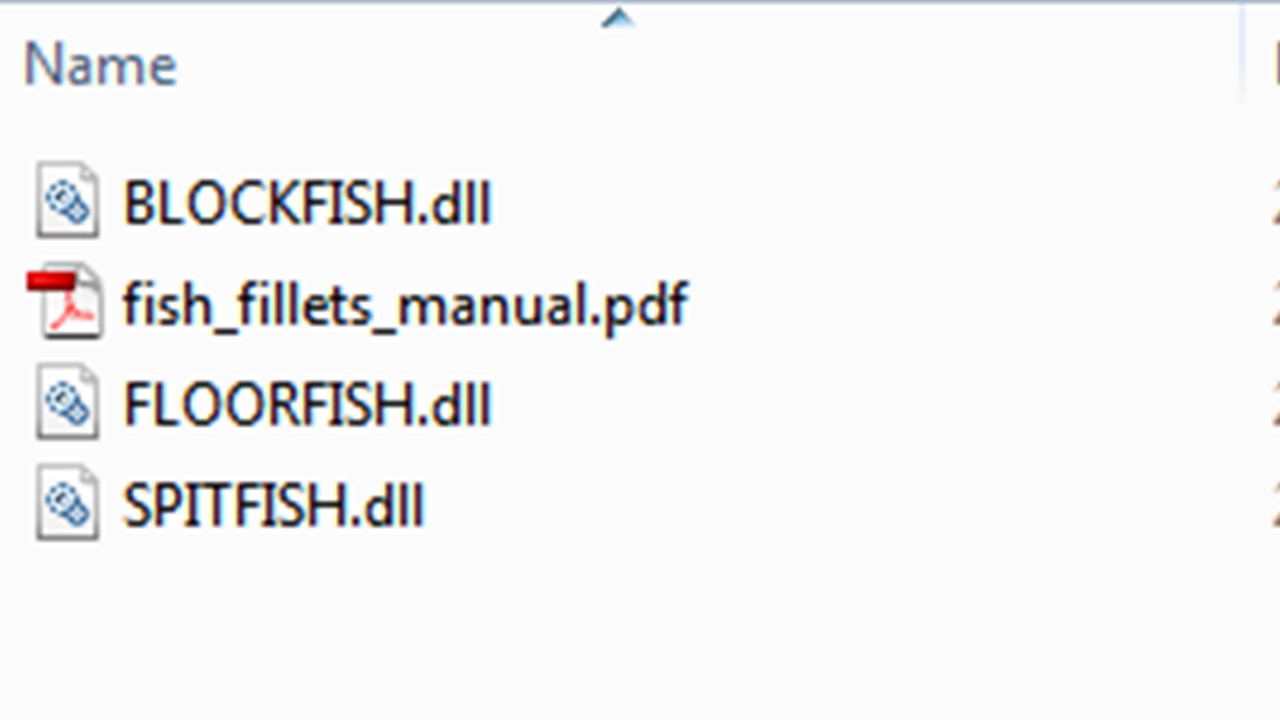
Step: Select BLOCKFISH.dll, FLOORFISH.dll and SPITFISH.dll and move them toward C:\Program Files (x86)
left_click(425, 212)
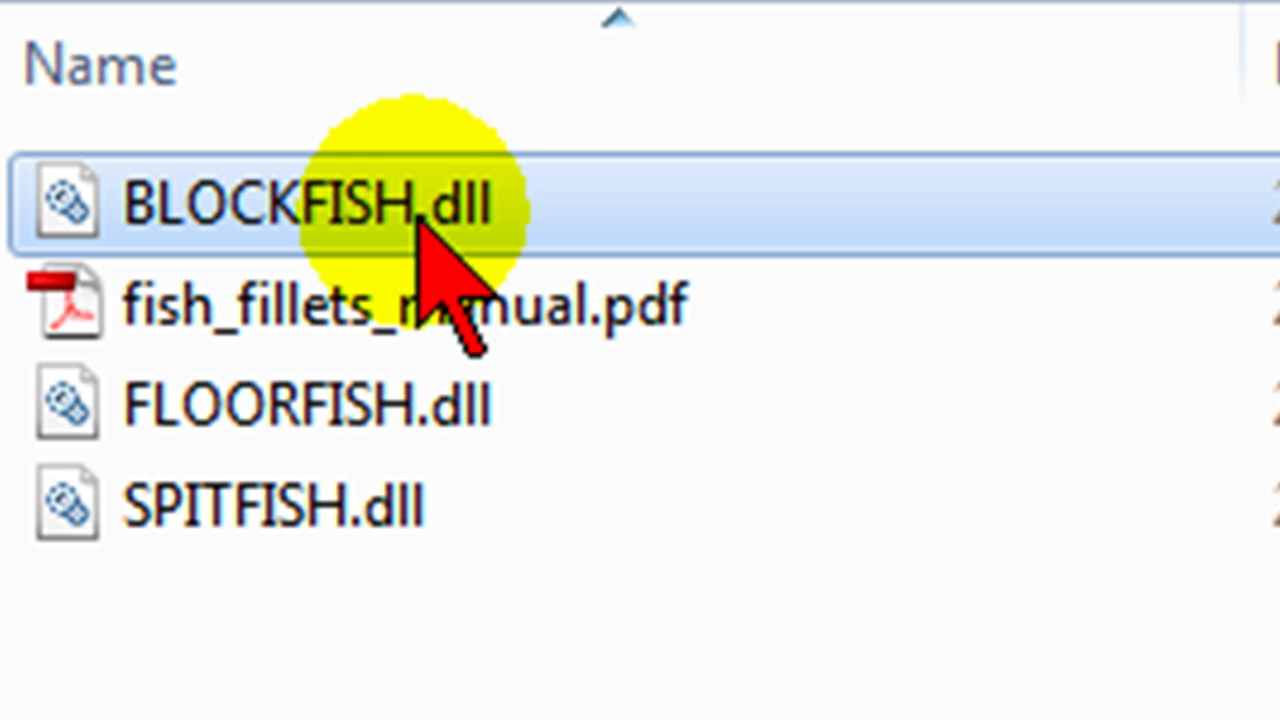
left_click(450, 410, "ctrl")
left_click(418, 506, "ctrl")
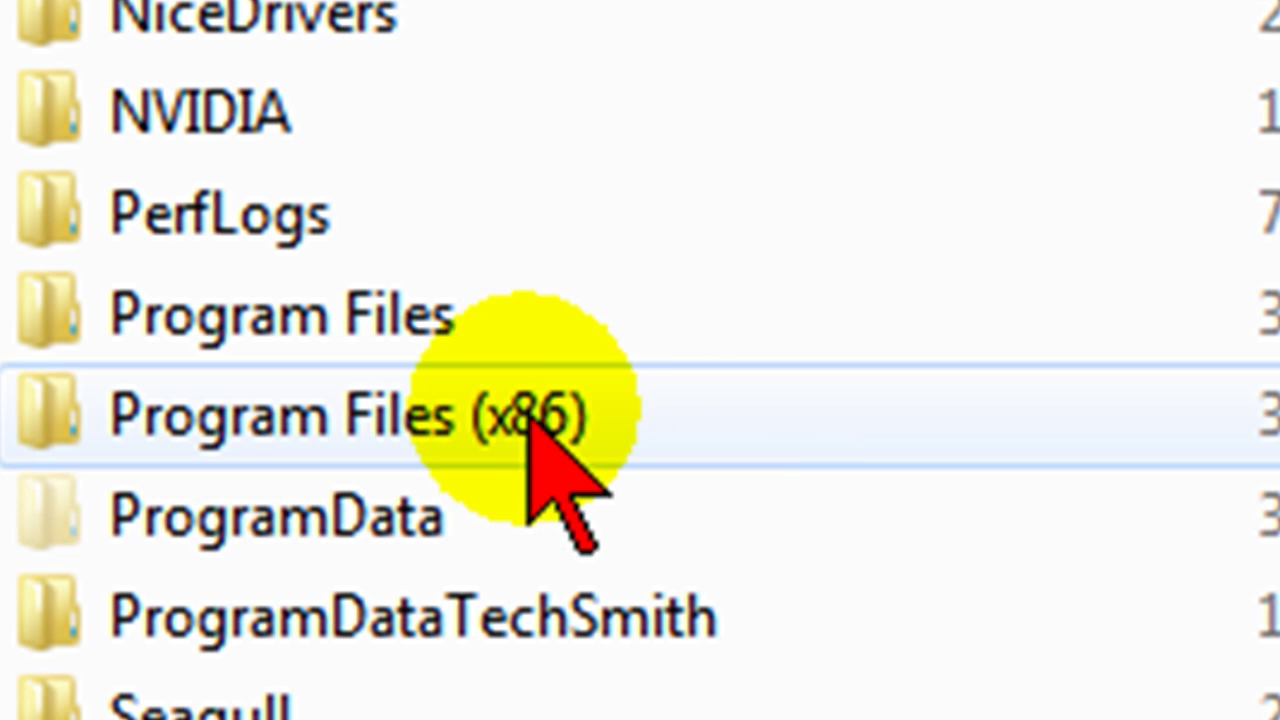
left_click(515, 412)
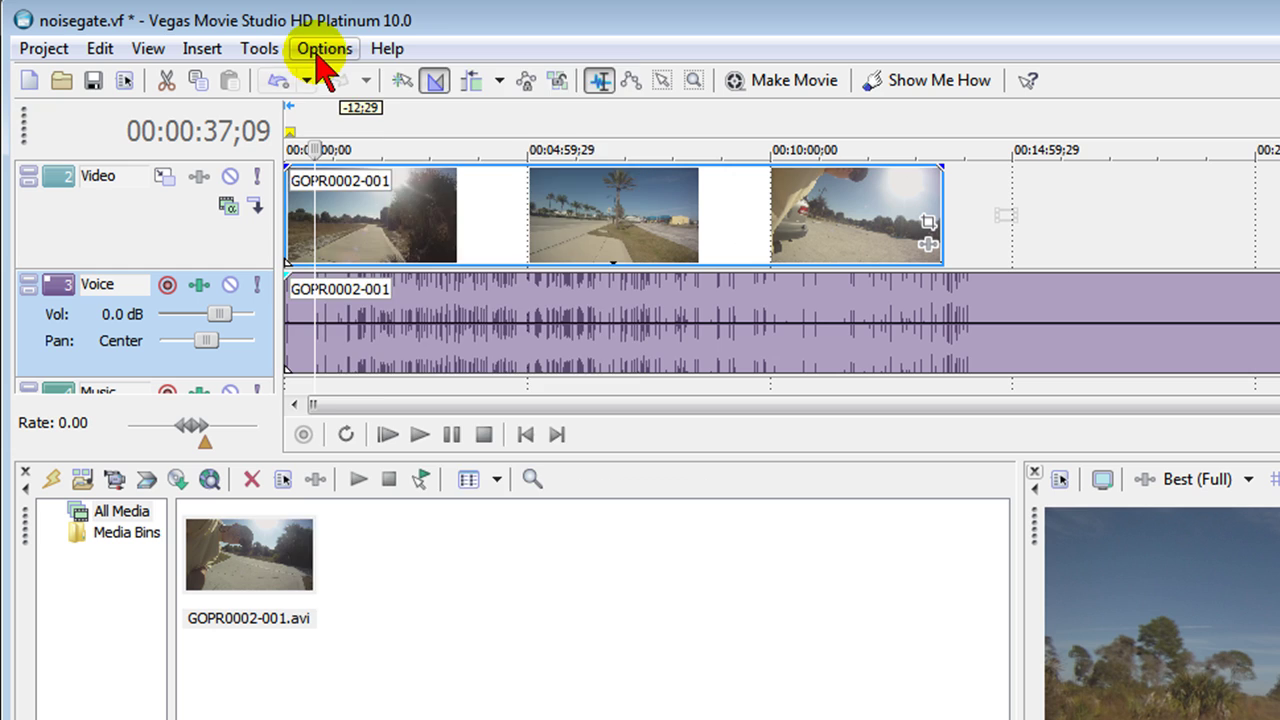
Step: Set the VST Effects preferences to search C:\Program Files (x86)\Vstplugins\ for plug-ins
left_click(245, 40)
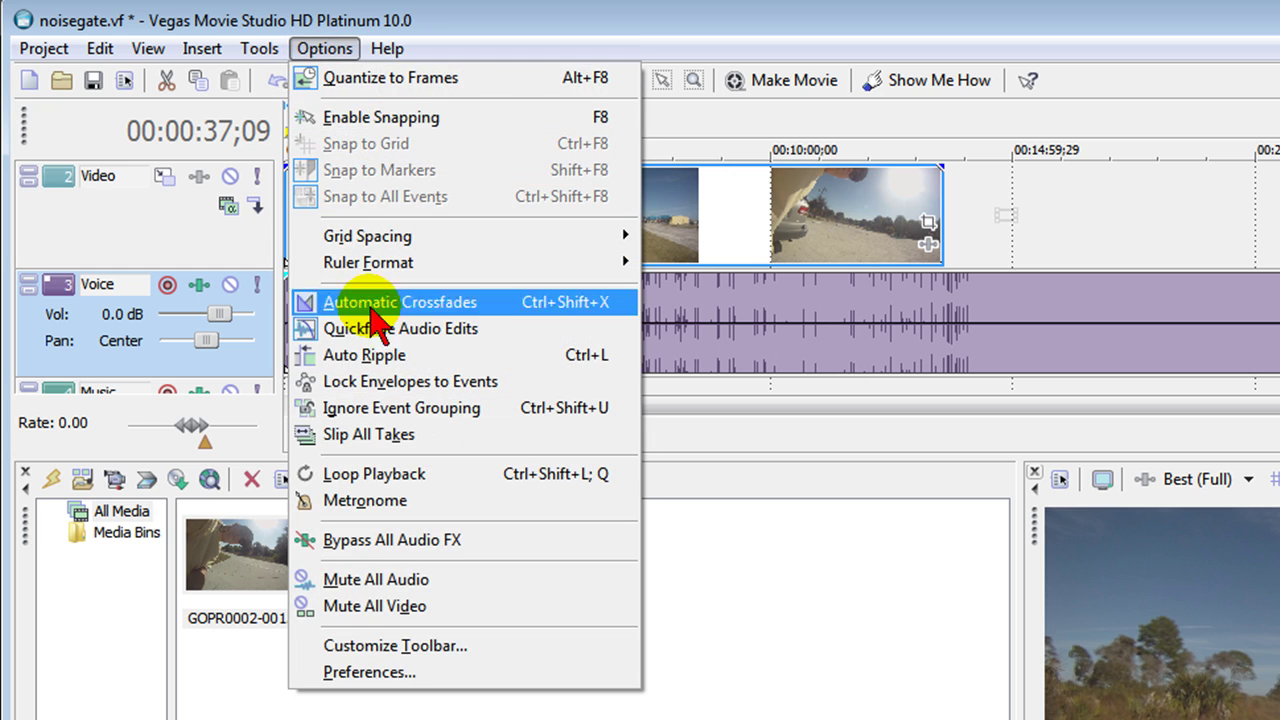
left_click(369, 672)
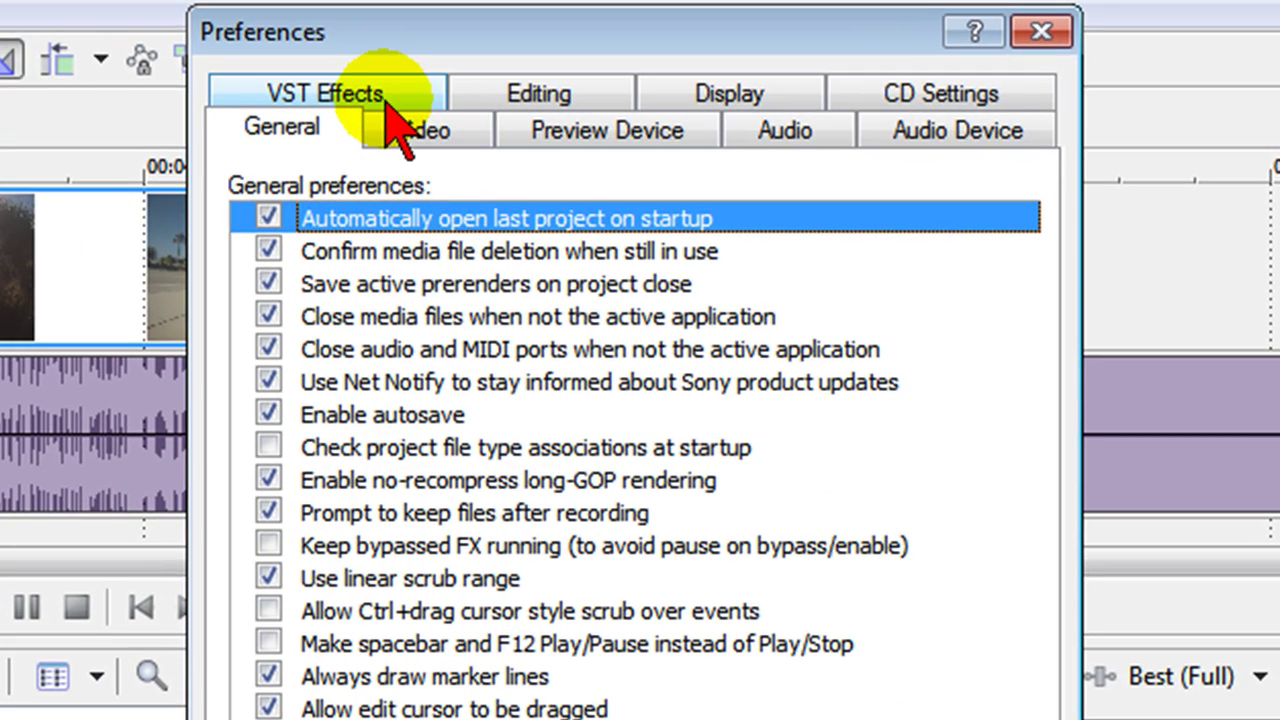
left_click(400, 97)
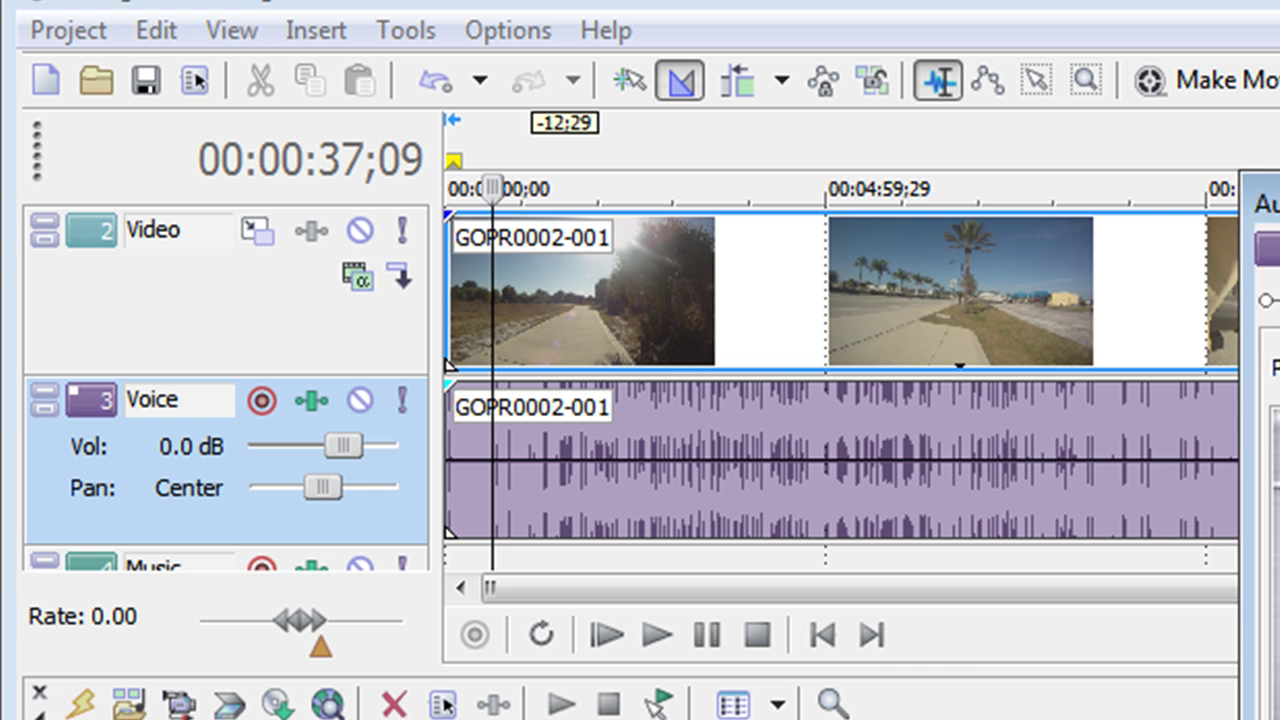
Step: Add FLOORFISH from the VST plug-in list to the Voice track's FX chain
left_click(312, 402)
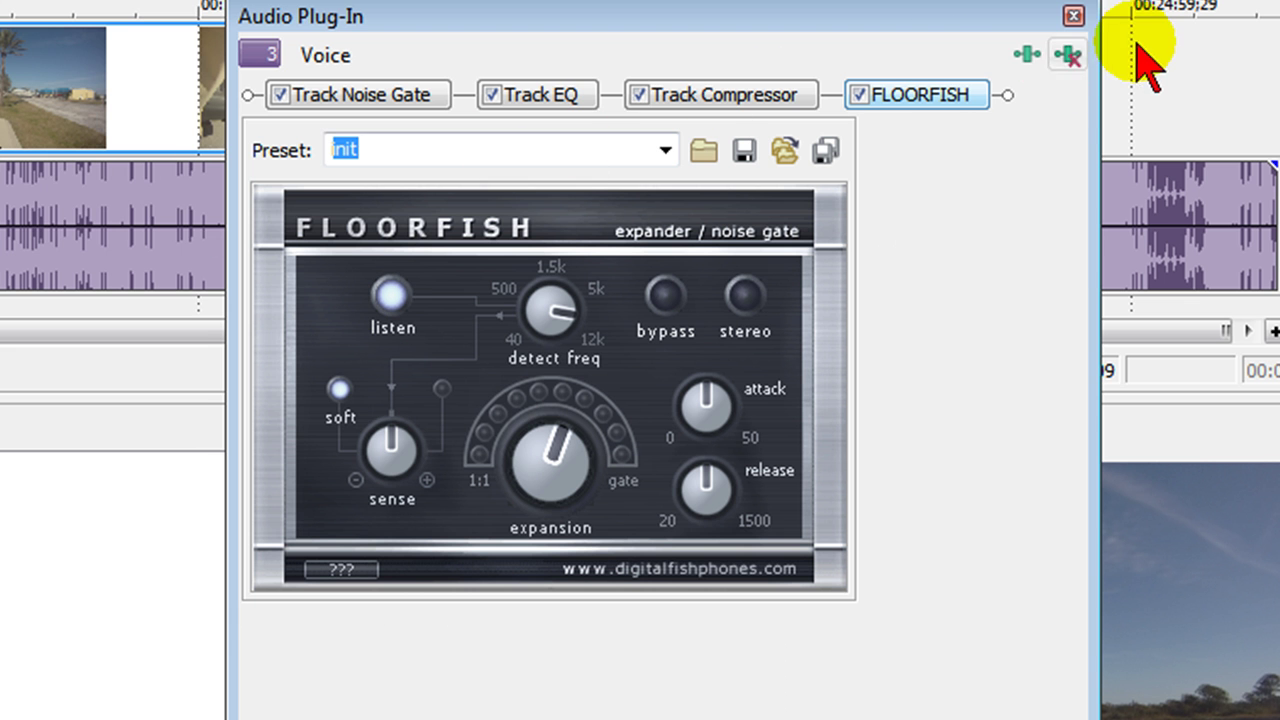
left_click(1032, 57)
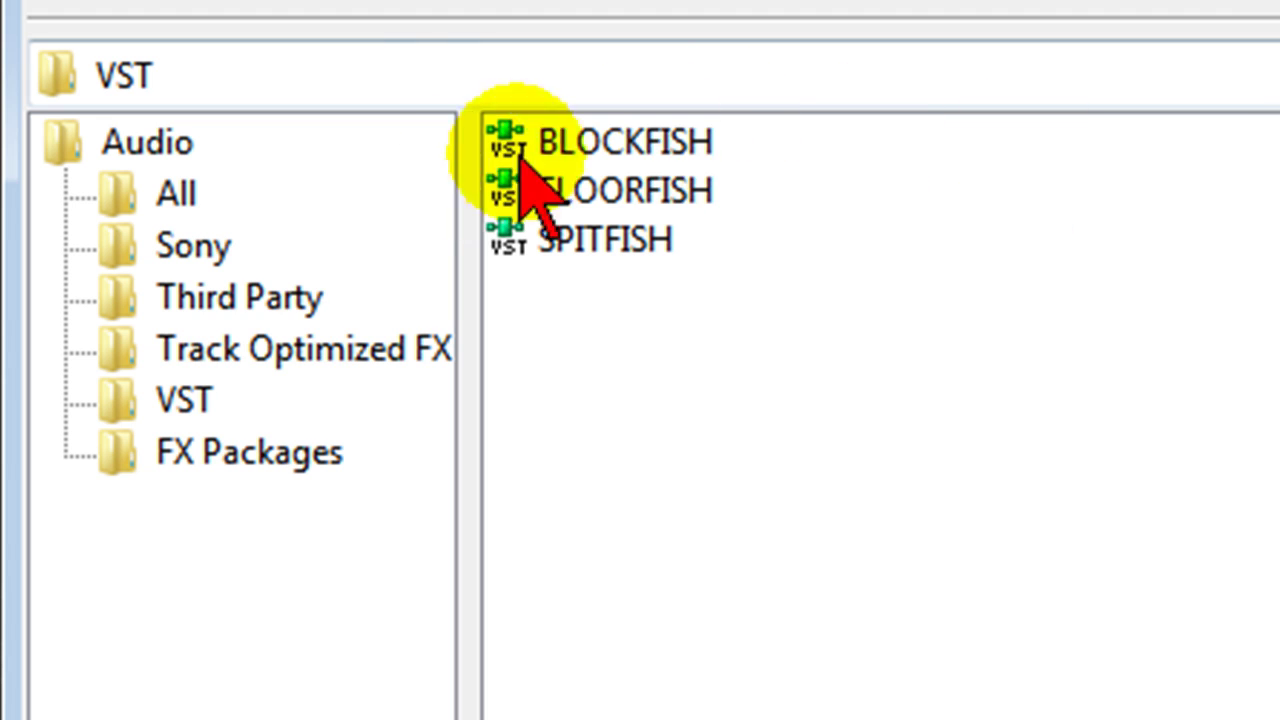
left_click(185, 400)
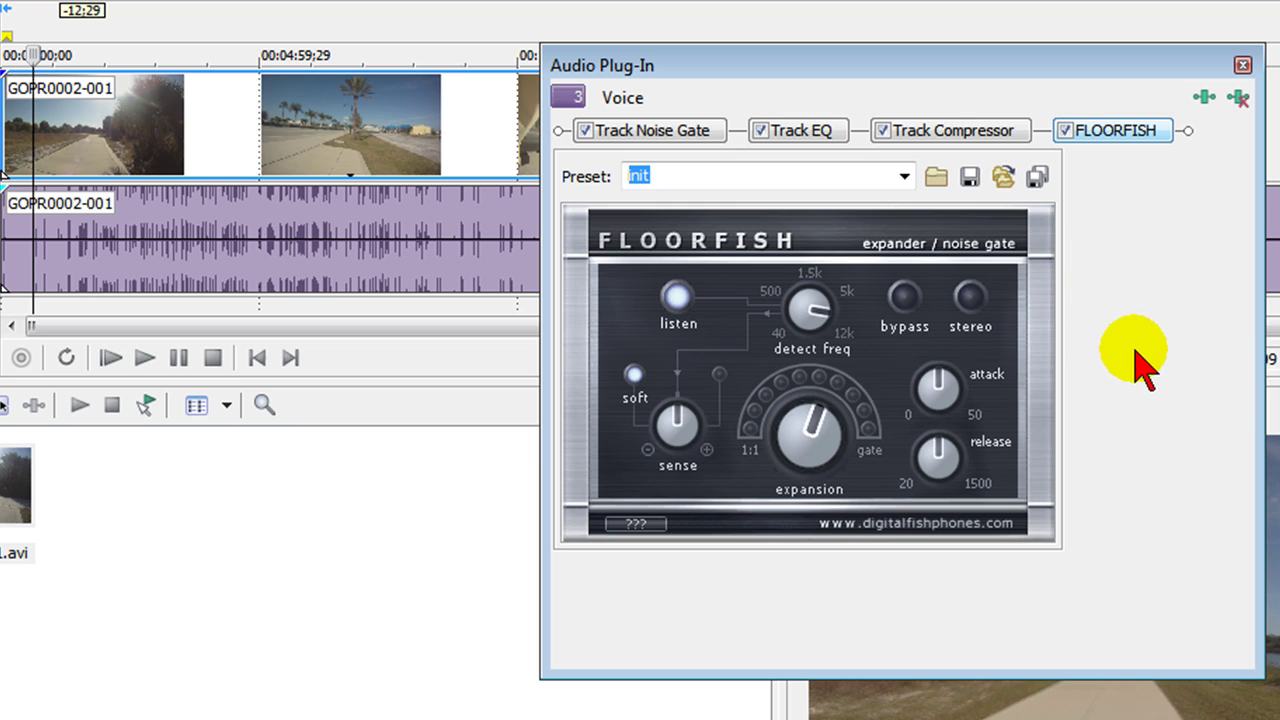
Step: Close the Voice track's Audio Plug-In window to return to the noisegate.vf timeline
left_click(1242, 65)
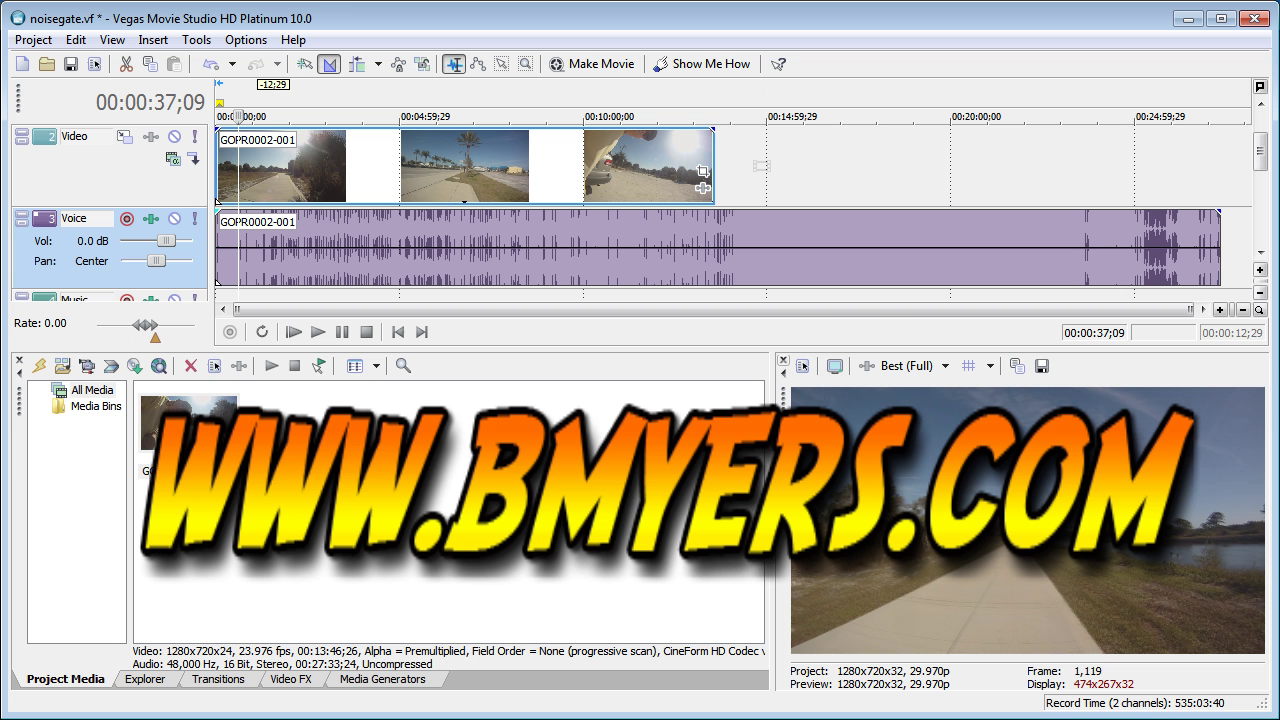